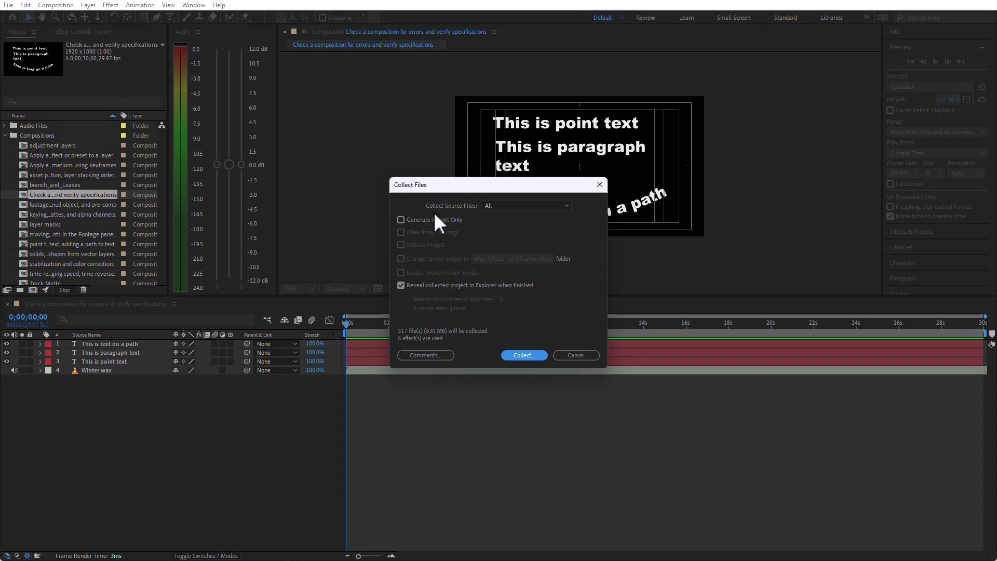
Review the Collect Files source choices, the report-only option and the destination folder without collecting anything
{"action": "left_click", "coordinate": [520, 206]}
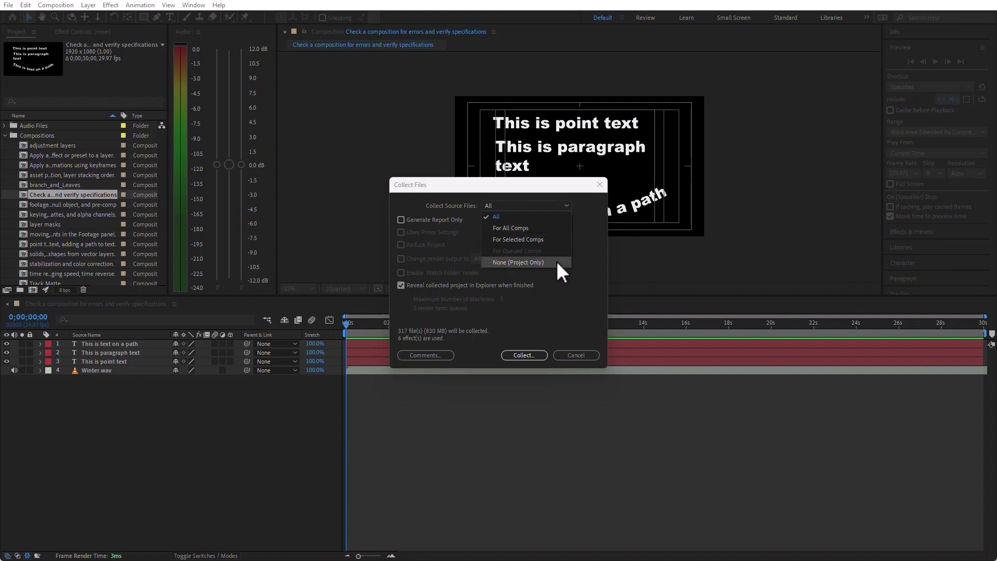
{"action": "left_click", "coordinate": [509, 214]}
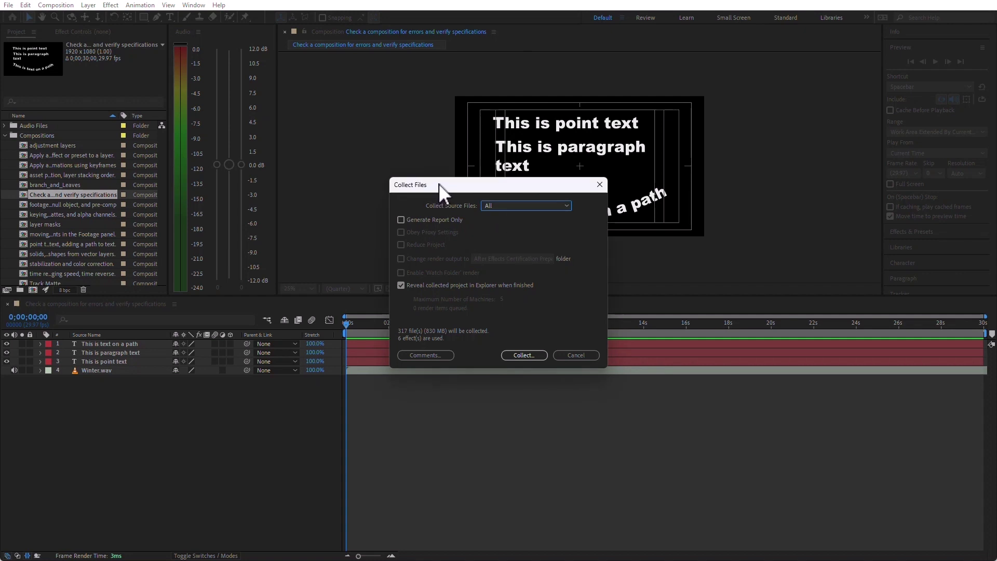
{"action": "left_click", "coordinate": [401, 220]}
{"action": "left_click", "coordinate": [401, 219]}
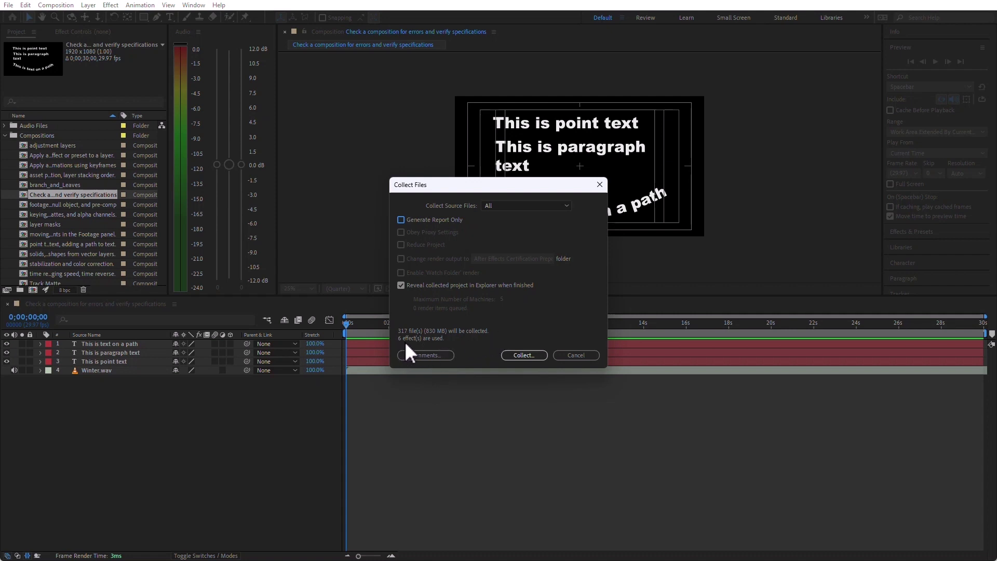
{"action": "left_click", "coordinate": [522, 354]}
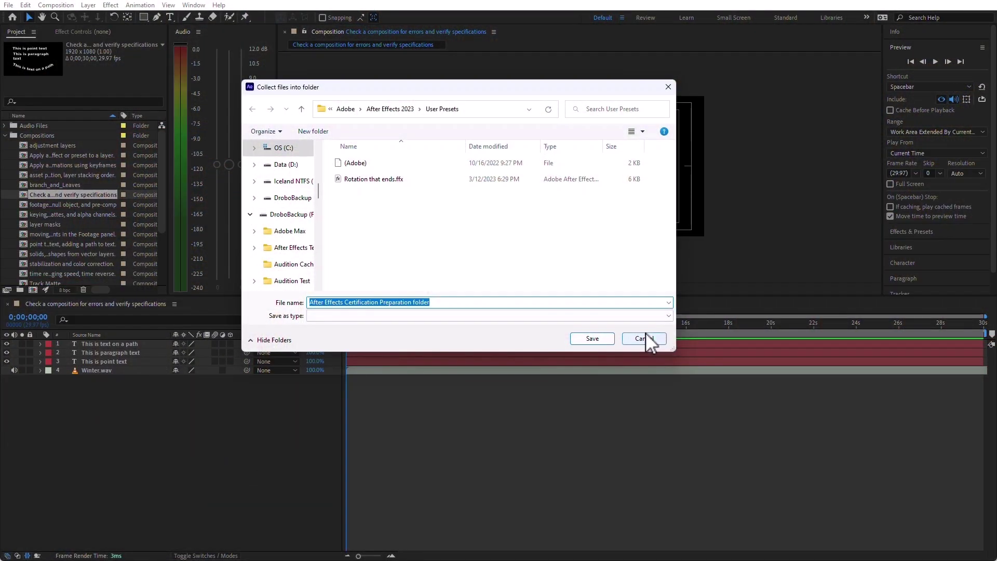
{"action": "left_click", "coordinate": [645, 339]}
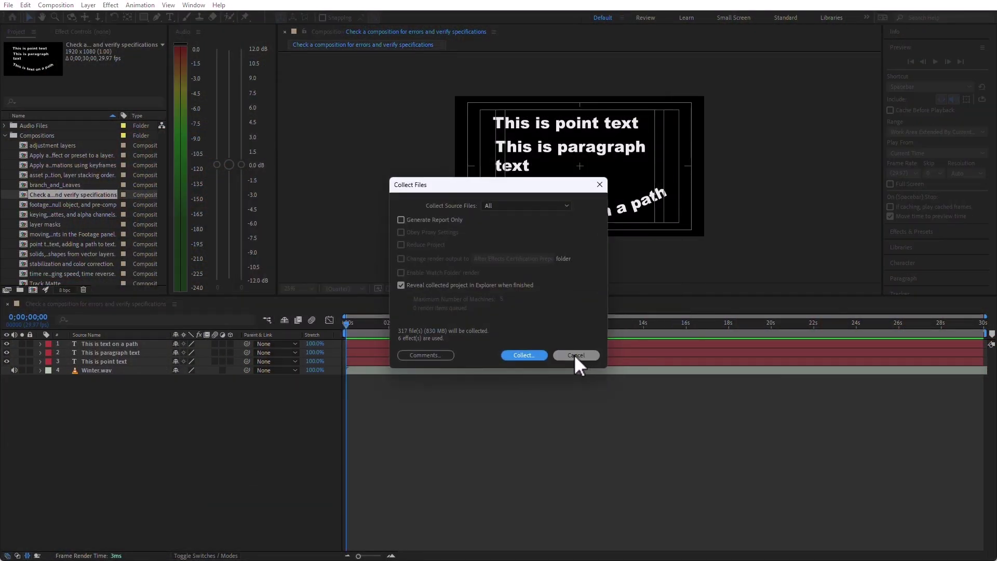
{"action": "left_click", "coordinate": [576, 355]}
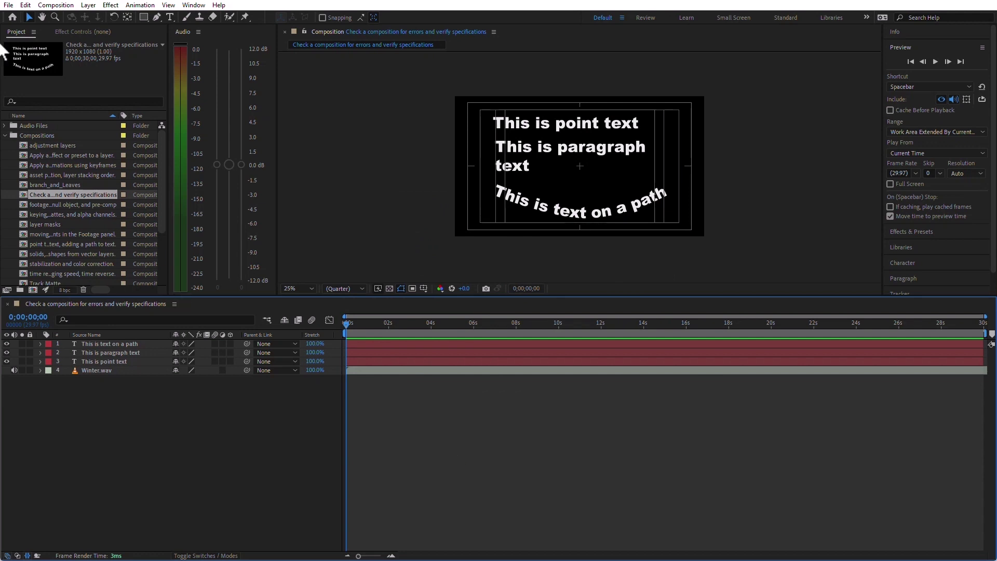
Consolidate all duplicate footage in the project
{"action": "left_click", "coordinate": [8, 5]}
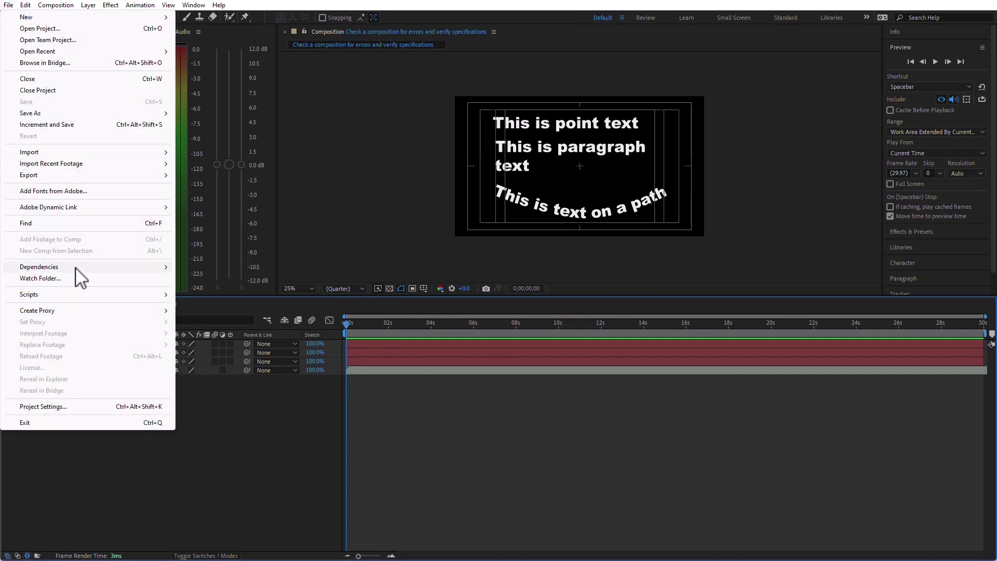
{"action": "mouse_move", "coordinate": [75, 268]}
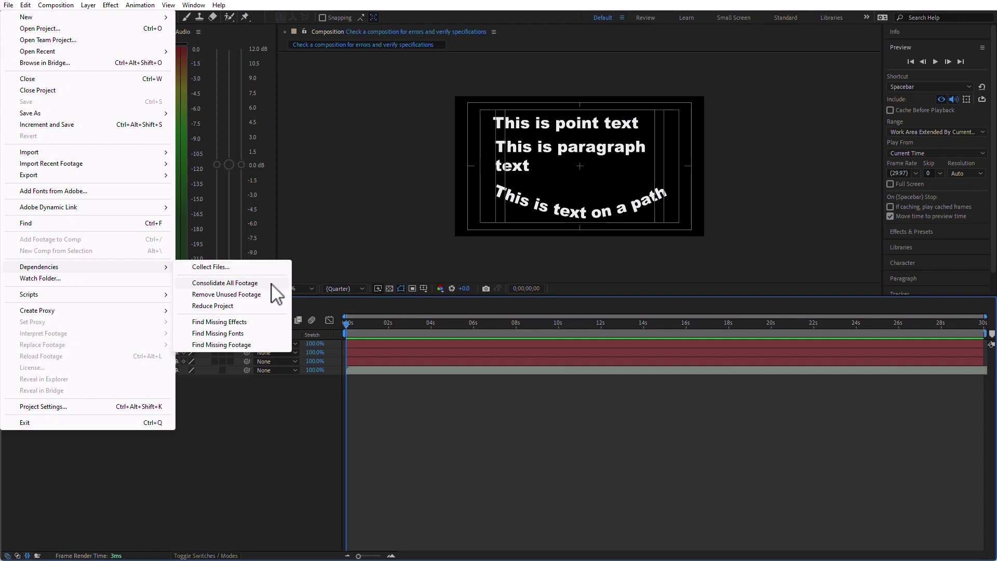
{"action": "left_click", "coordinate": [233, 283]}
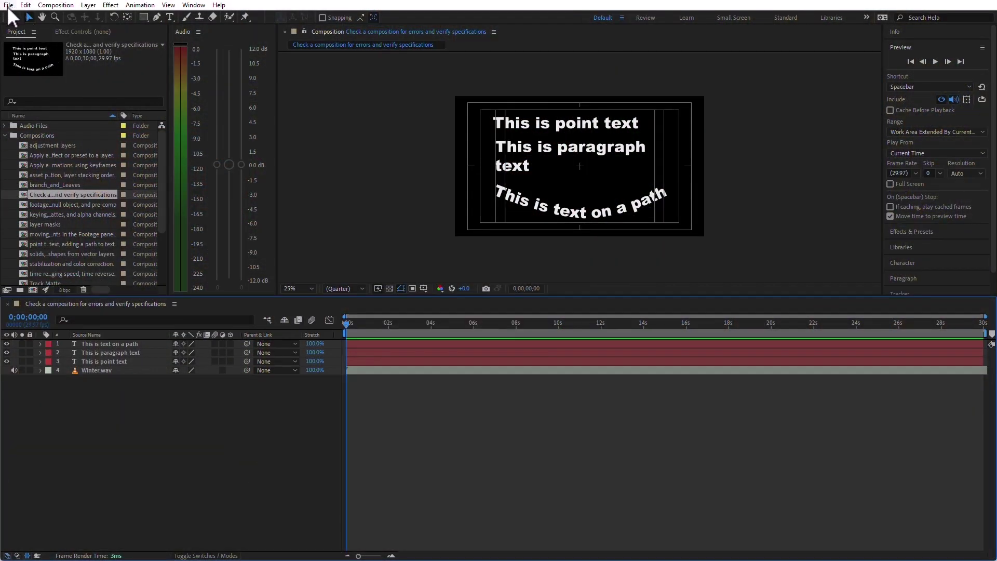
Remove the unused footage from the project and acknowledge the notice
{"action": "left_click", "coordinate": [8, 6]}
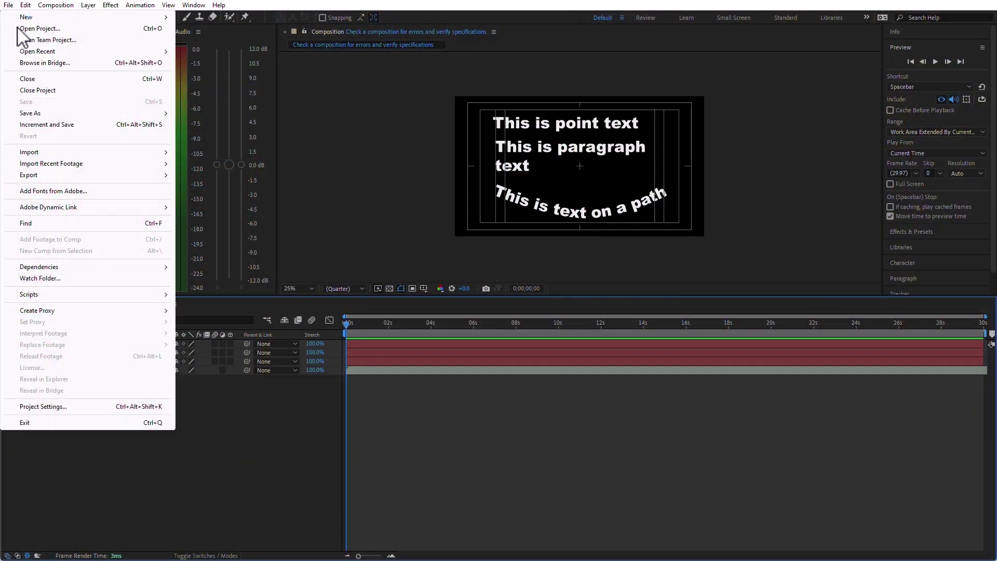
{"action": "mouse_move", "coordinate": [154, 267]}
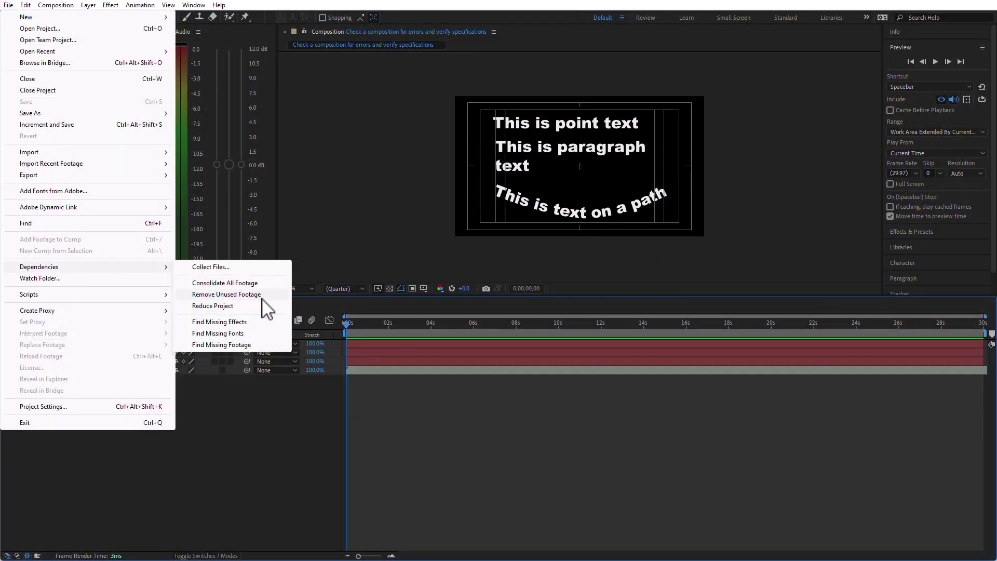
{"action": "left_click", "coordinate": [226, 295]}
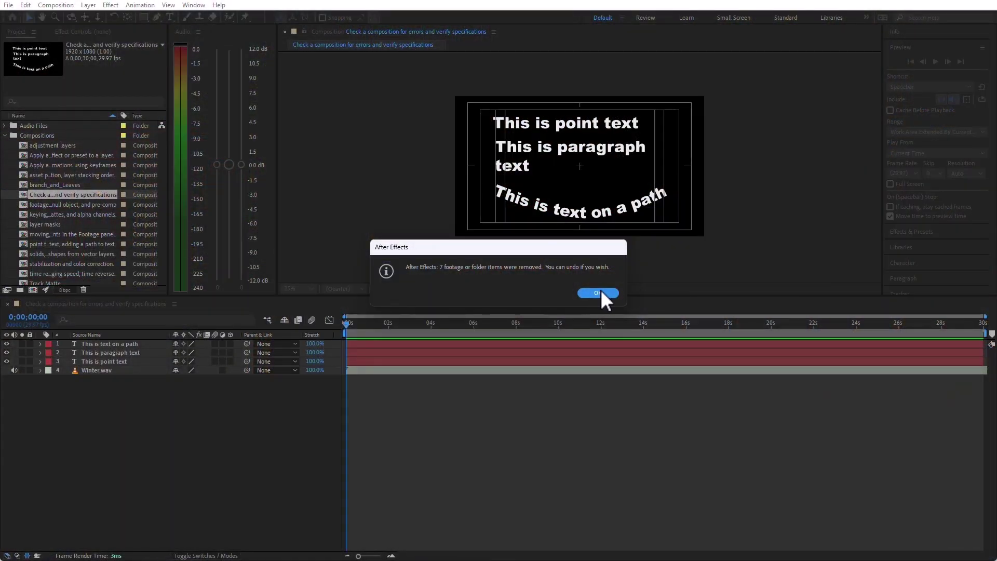
{"action": "left_click", "coordinate": [599, 290]}
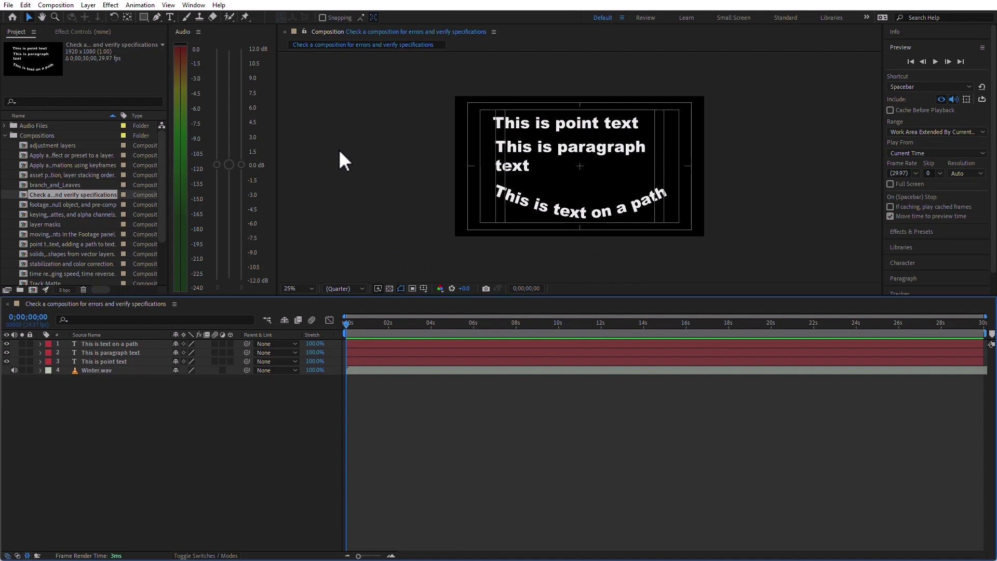
Reduce the project to the selected composition "Check a composition for errors and verify specifications" and the items it uses
{"action": "left_click", "coordinate": [8, 5]}
{"action": "left_click", "coordinate": [14, 3]}
{"action": "left_click", "coordinate": [11, 4]}
{"action": "mouse_move", "coordinate": [61, 268]}
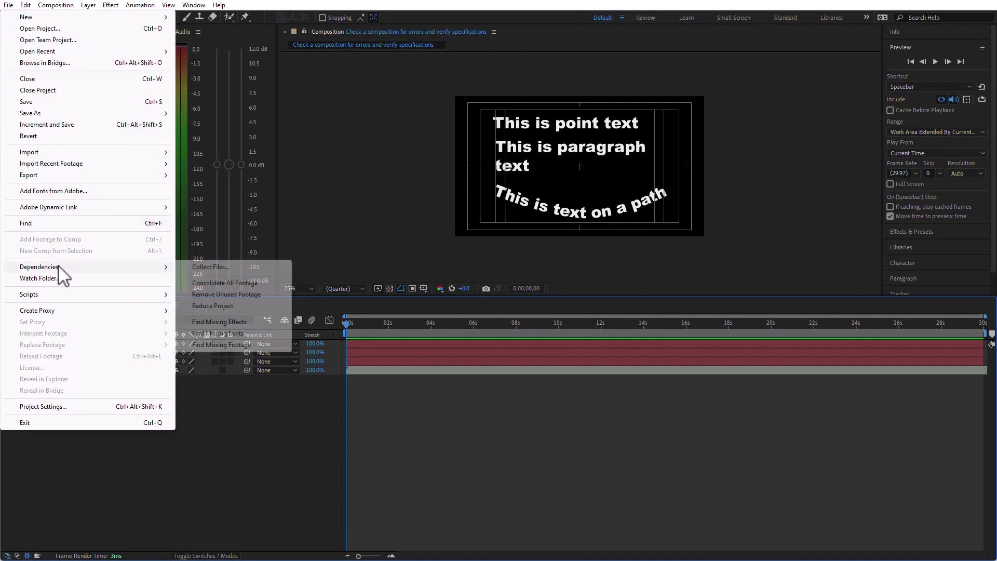
{"action": "left_click", "coordinate": [256, 307]}
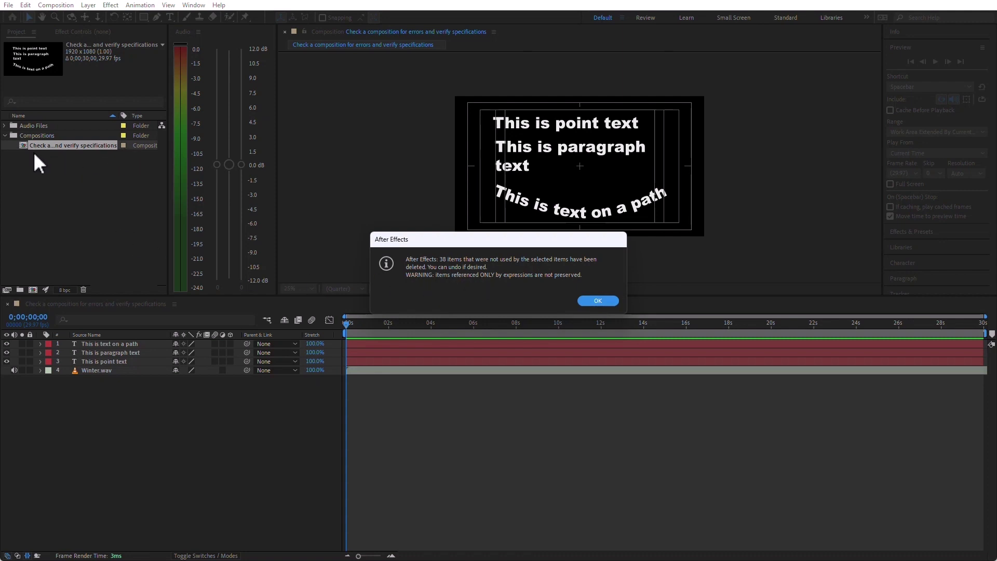
{"action": "left_click", "coordinate": [598, 301]}
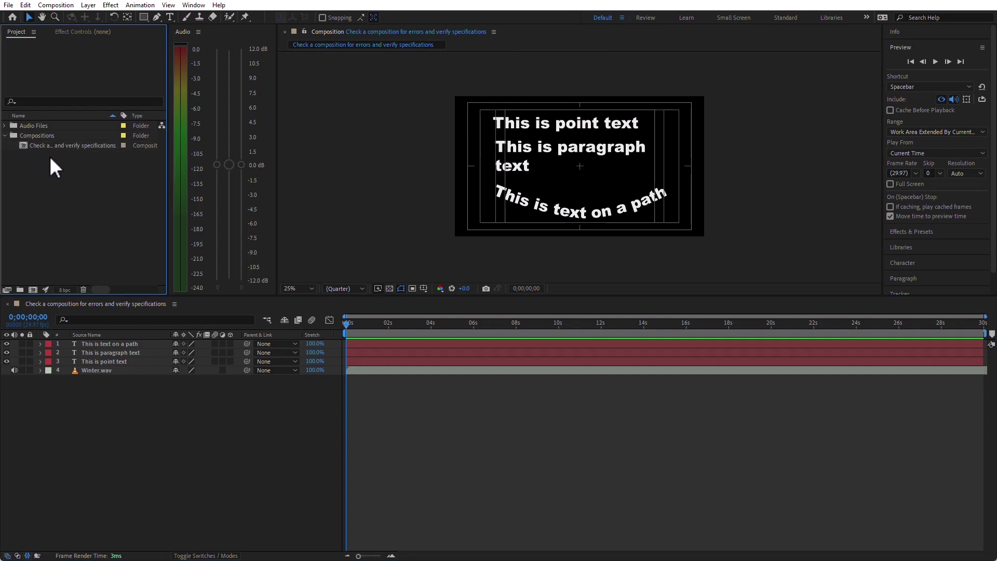
{"action": "left_click", "coordinate": [167, 445]}
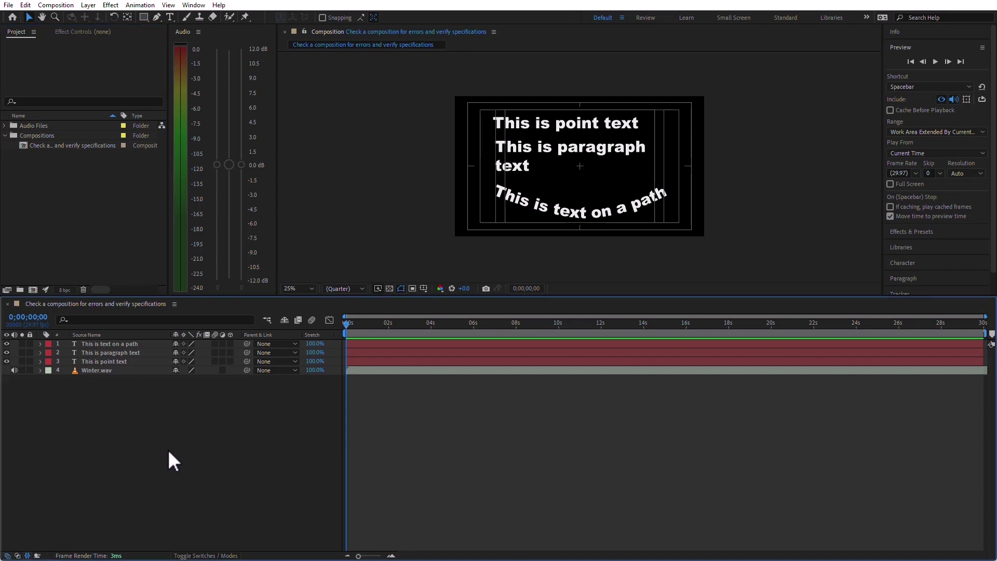
Undo the project reduction and reapply it
{"action": "left_click", "coordinate": [81, 197]}
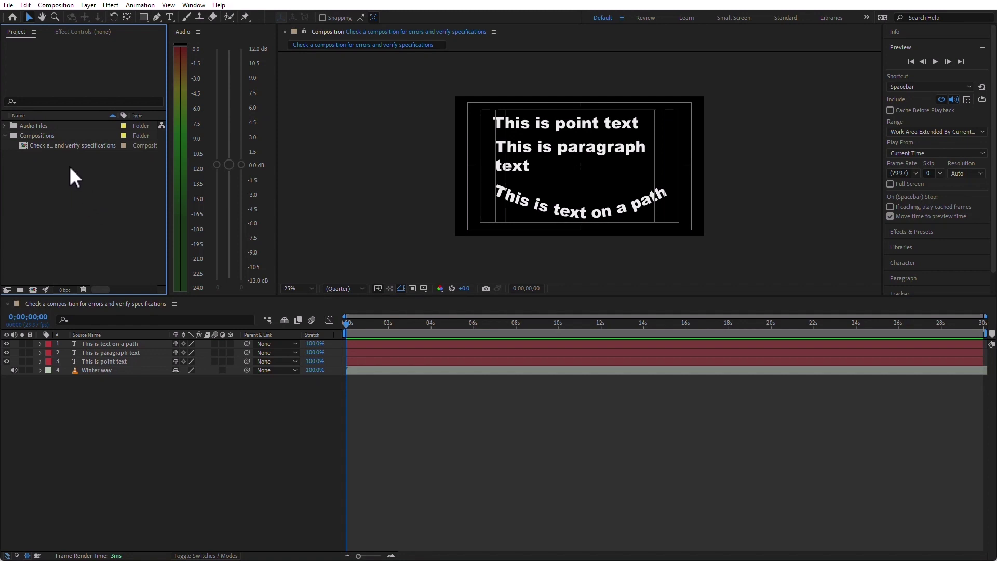
{"action": "key", "text": "ctrl+z"}
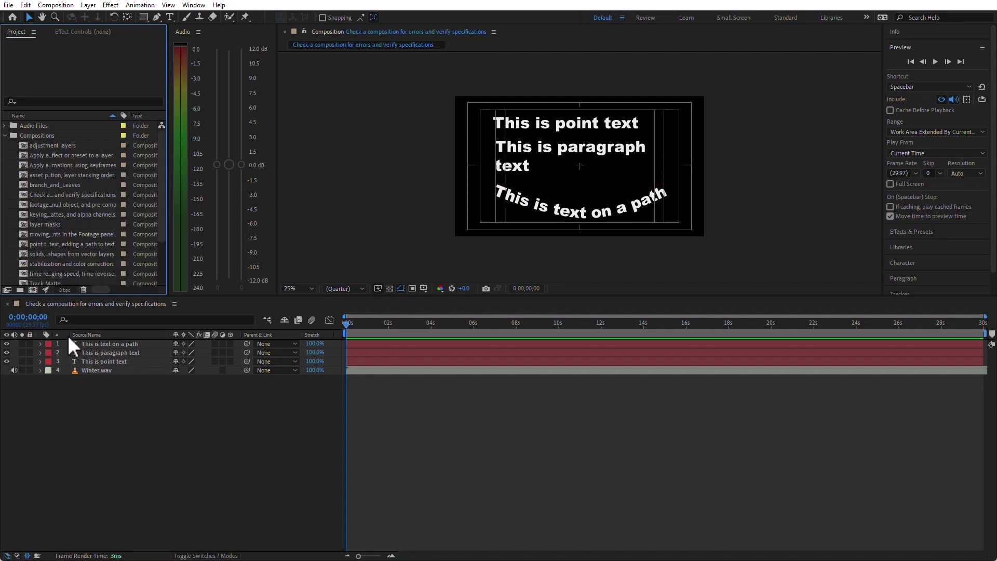
{"action": "key", "text": "ctrl+shift+z"}
Duplicate the "Check a composition for errors and verify specifications" composition in the project
{"action": "left_click", "coordinate": [9, 5]}
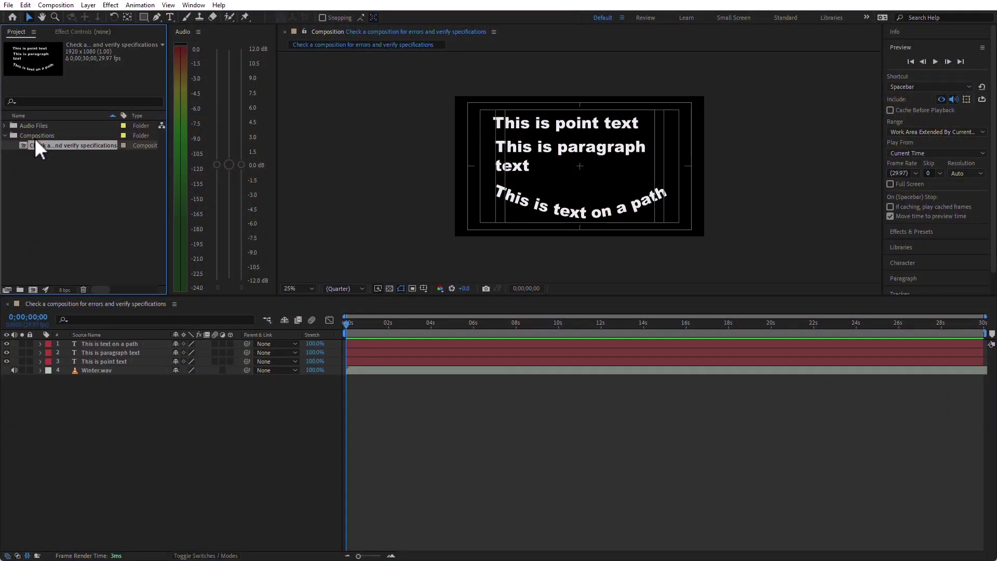
{"action": "left_click", "coordinate": [102, 189]}
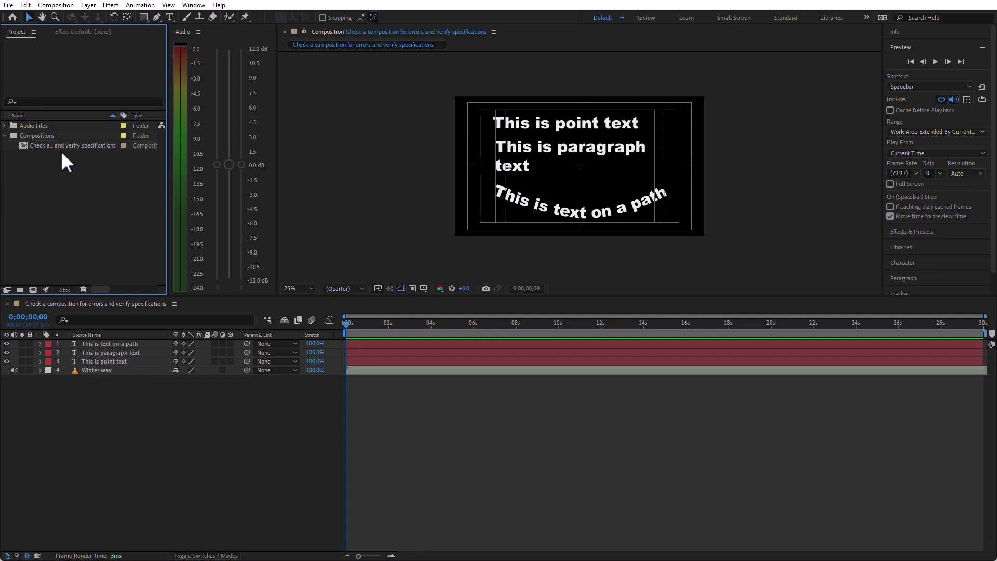
{"action": "key", "text": "ctrl+d"}
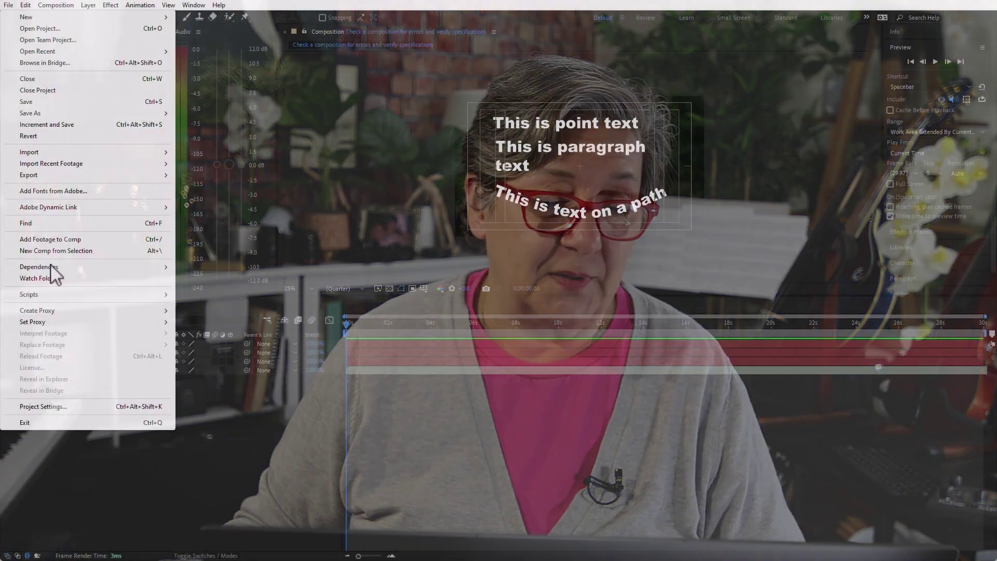
Reduce the project to the duplicated composition so that the original is deleted
{"action": "mouse_move", "coordinate": [52, 268]}
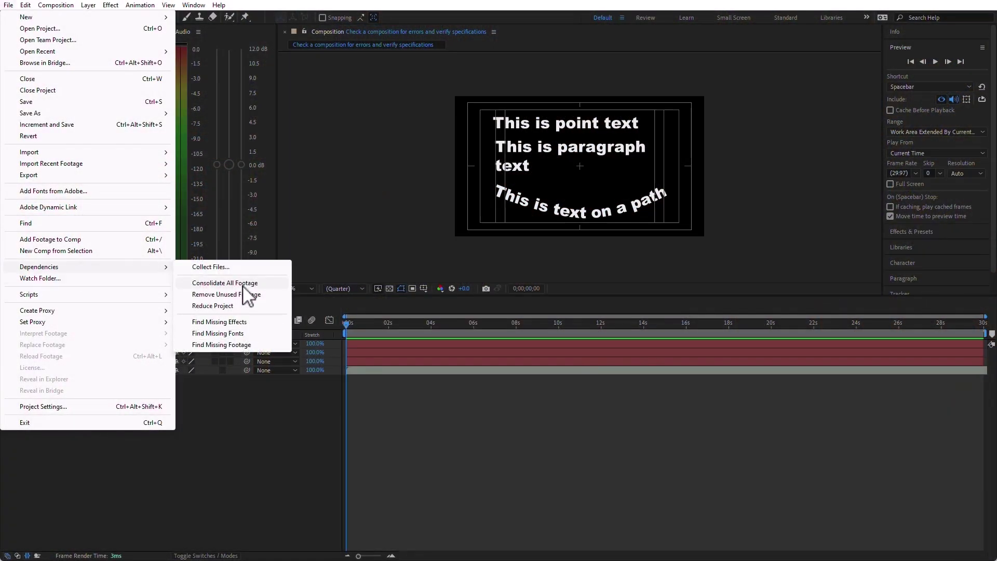
{"action": "left_click", "coordinate": [260, 307]}
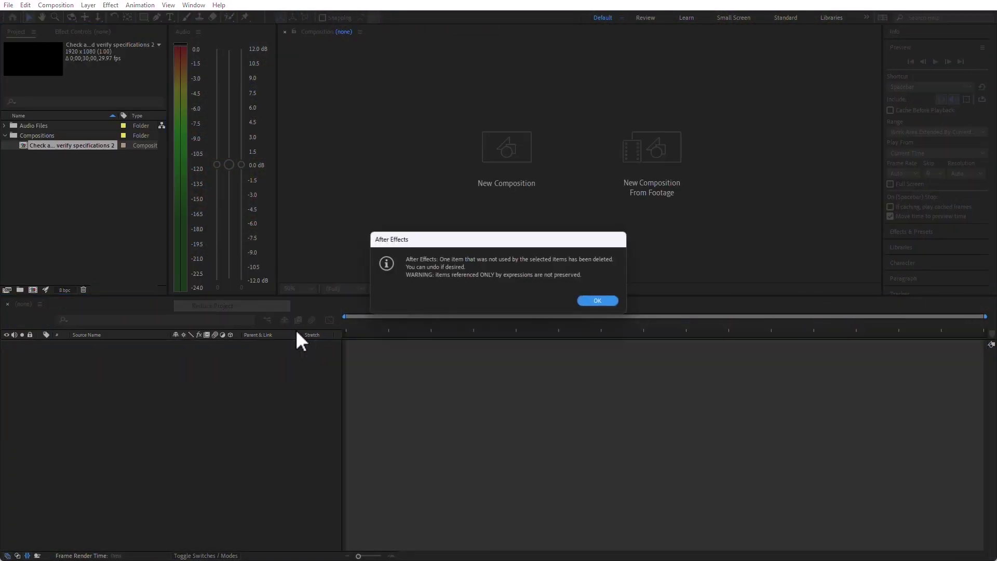
{"action": "left_click", "coordinate": [597, 301]}
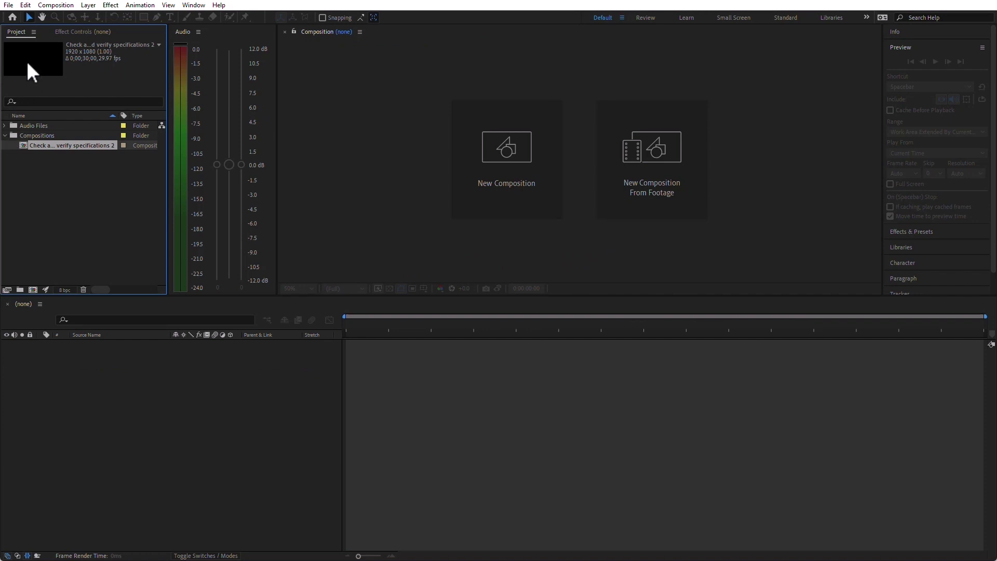
Search the project for missing effects and missing fonts
{"action": "left_click", "coordinate": [9, 5]}
{"action": "mouse_move", "coordinate": [80, 268]}
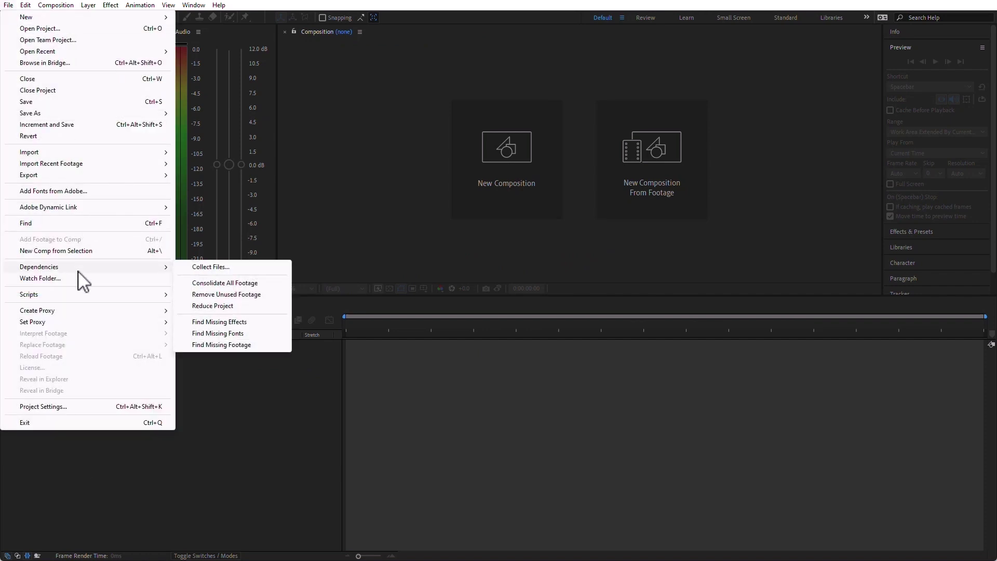
{"action": "left_click", "coordinate": [261, 322]}
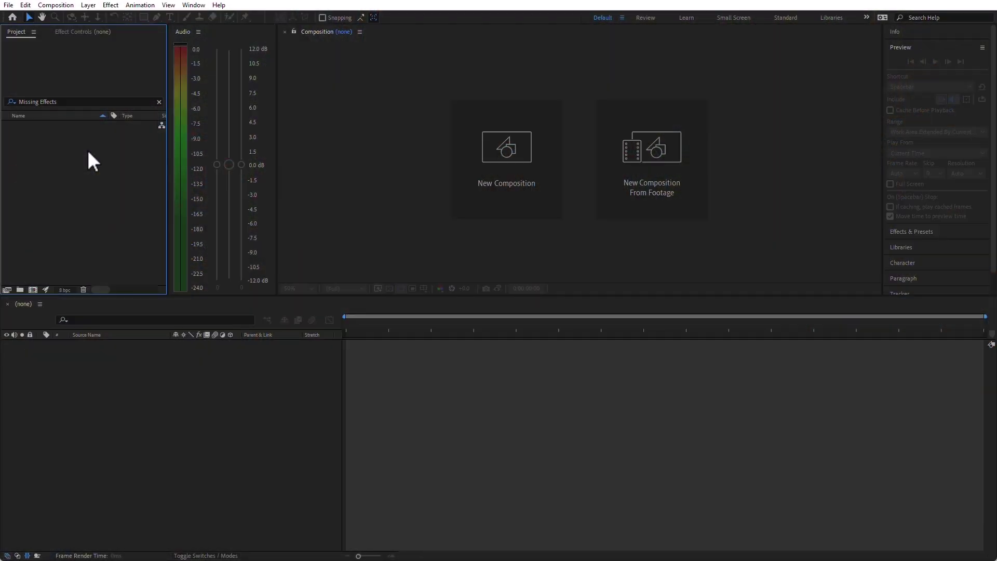
{"action": "left_click", "coordinate": [8, 4]}
{"action": "mouse_move", "coordinate": [76, 268]}
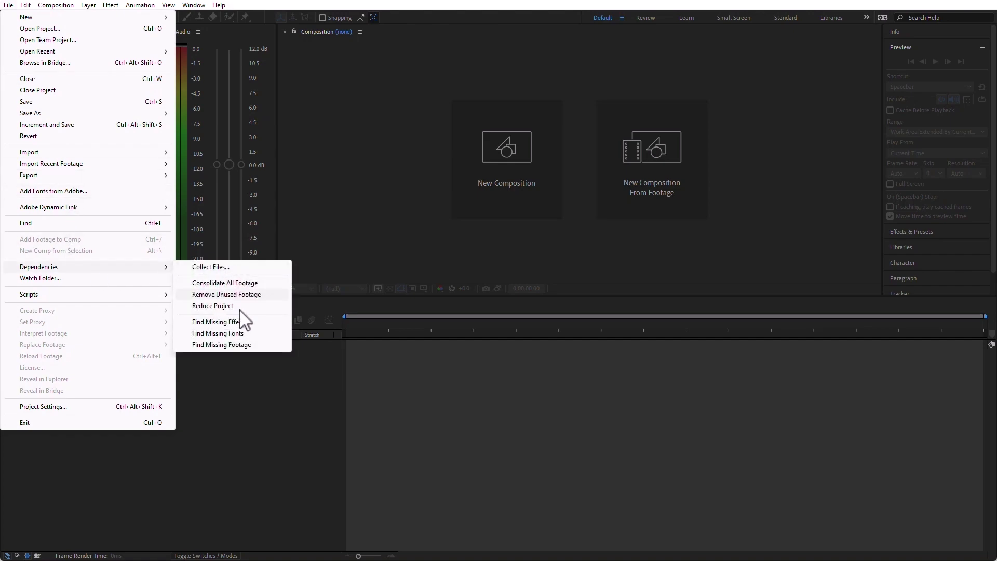
{"action": "left_click", "coordinate": [256, 335]}
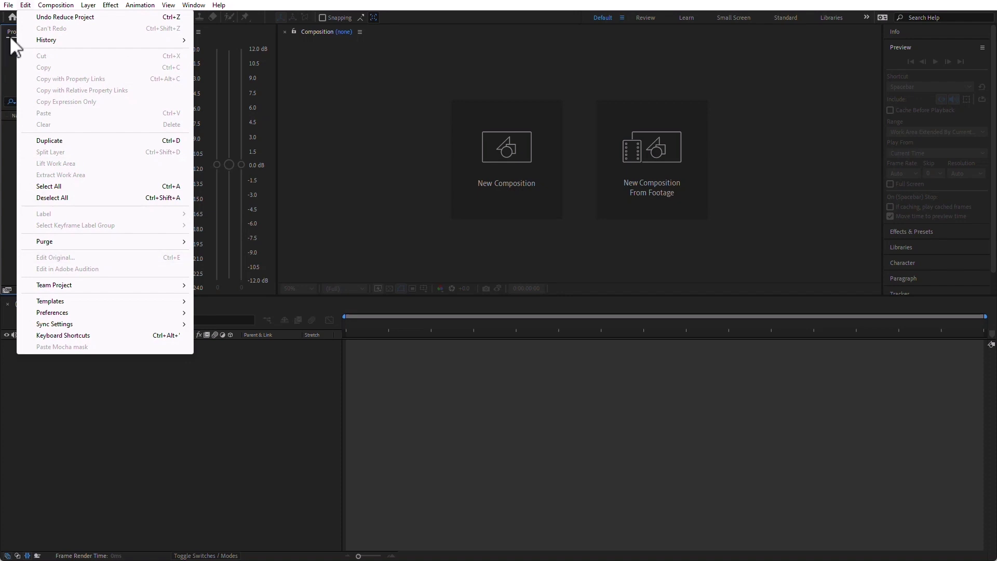
Search the project for missing footage
{"action": "mouse_move", "coordinate": [9, 7]}
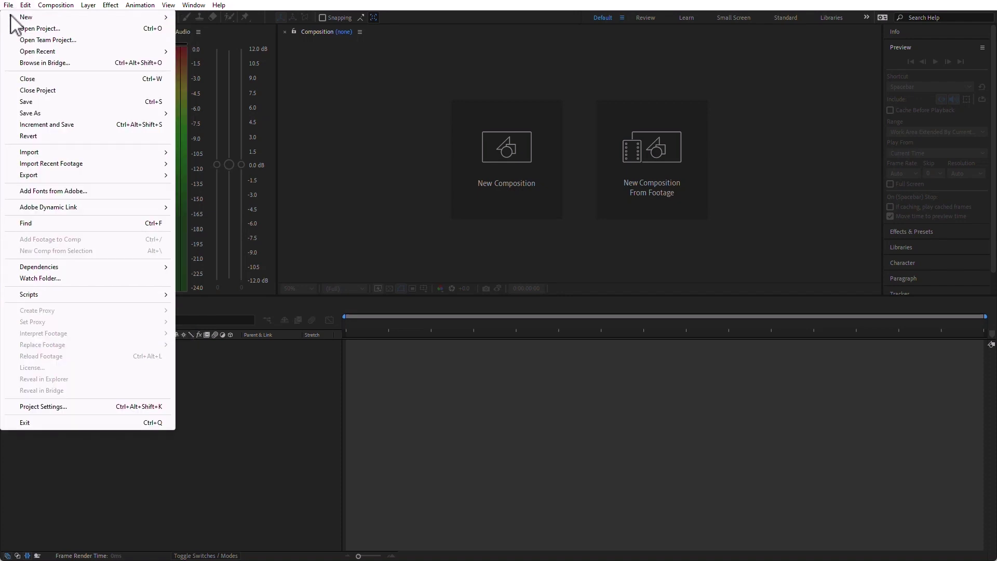
{"action": "mouse_move", "coordinate": [48, 266]}
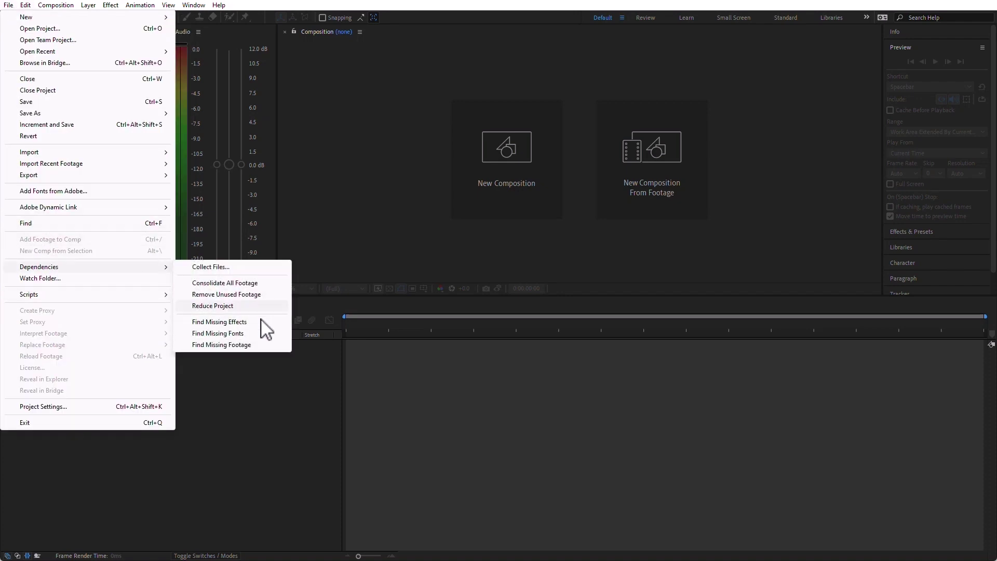
{"action": "left_click", "coordinate": [258, 344]}
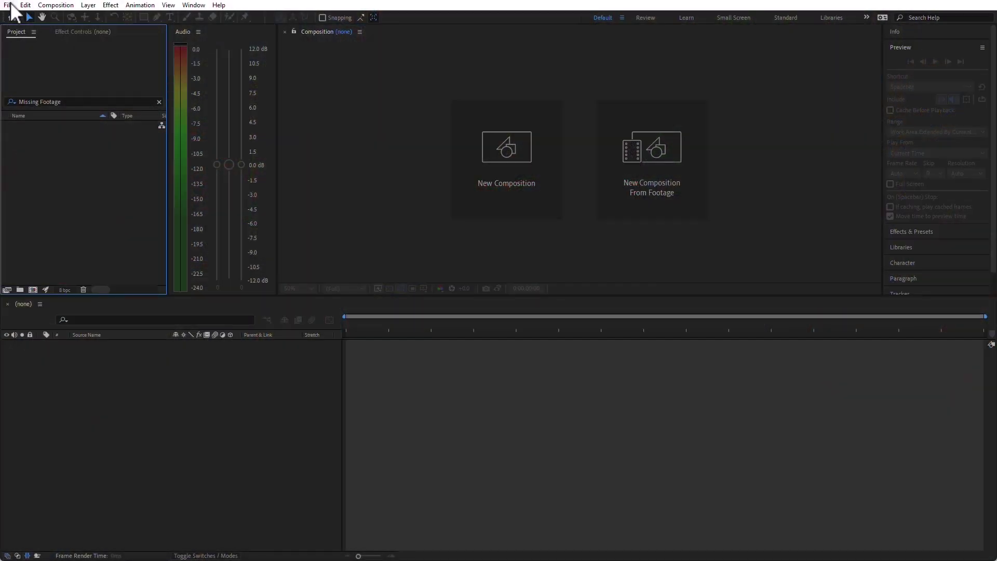
Revert the project to its last saved version, discarding all changes
{"action": "left_click", "coordinate": [8, 5]}
{"action": "mouse_move", "coordinate": [25, 5]}
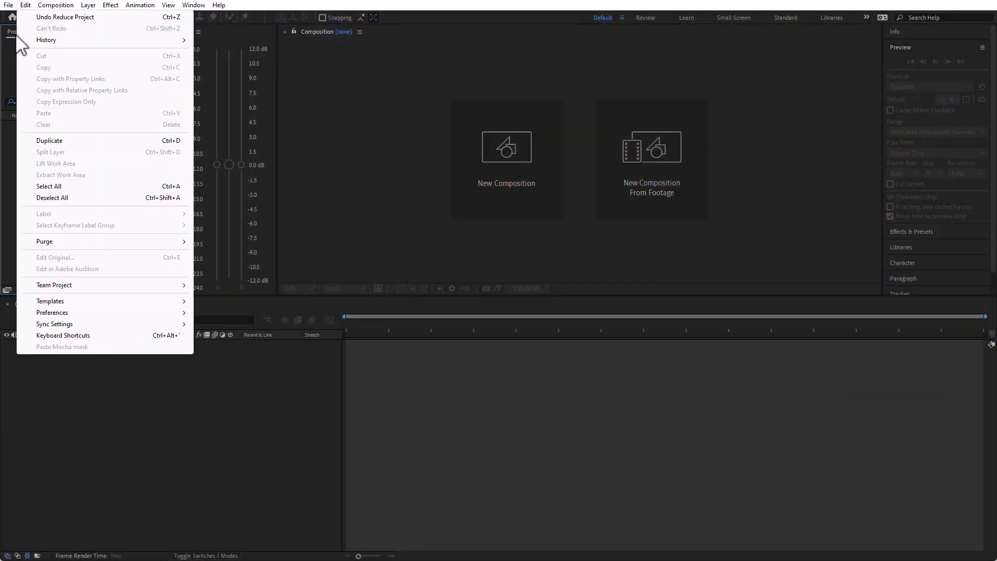
{"action": "left_click", "coordinate": [27, 135]}
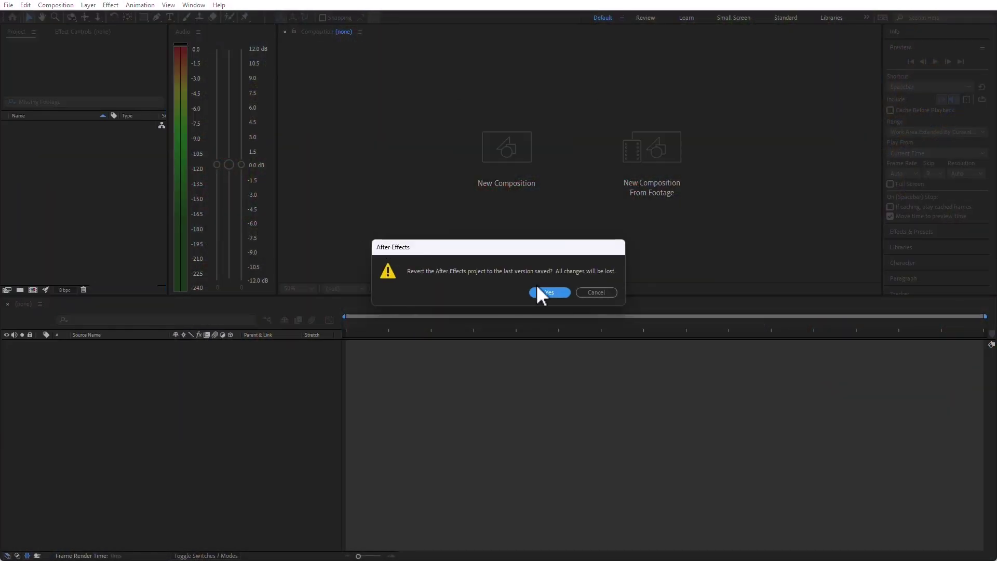
{"action": "left_click", "coordinate": [550, 294]}
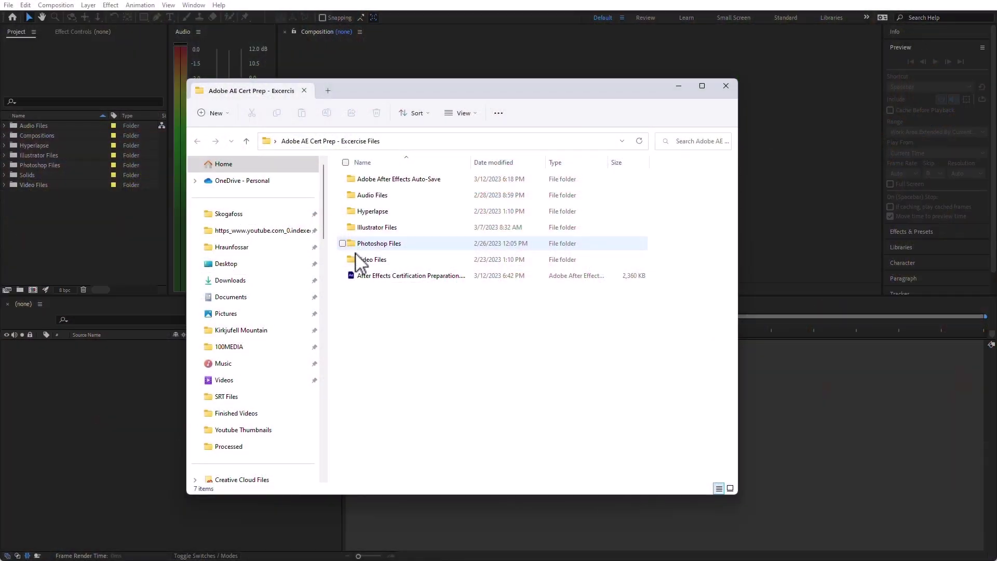
Delete branch_and_Leaves.mp4, City Reveal.mp4 and Gods Eye Ascend.mp4 from the Video Files folder
{"action": "double_click", "coordinate": [353, 258]}
{"action": "left_click", "coordinate": [364, 223], "text": "ctrl"}
{"action": "left_click", "coordinate": [418, 207], "text": "ctrl"}
{"action": "left_click", "coordinate": [462, 197], "text": "ctrl"}
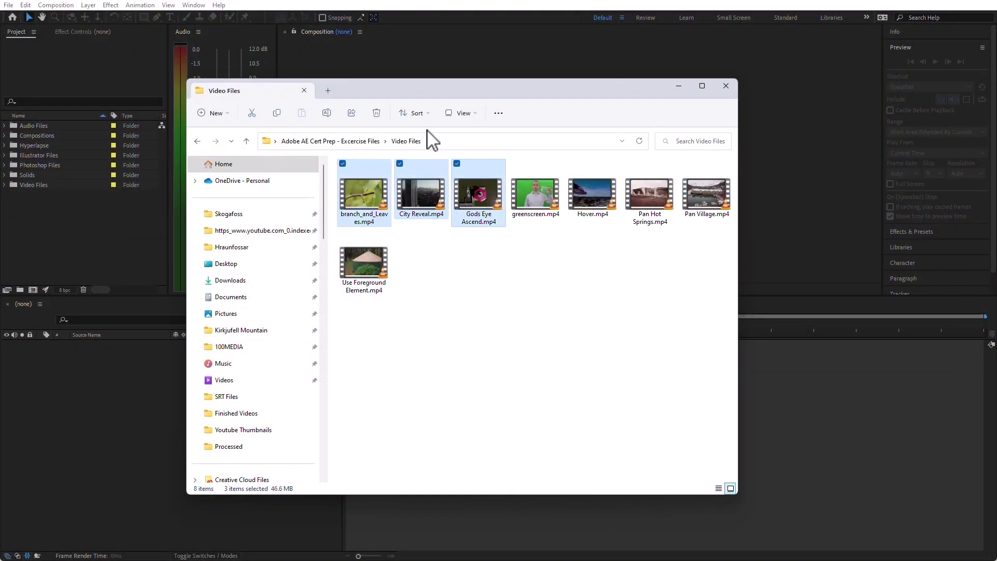
{"action": "left_click", "coordinate": [377, 114]}
Switch to After Effects, dismiss the missing files alert and find the project's missing footage
{"action": "left_click", "coordinate": [96, 256]}
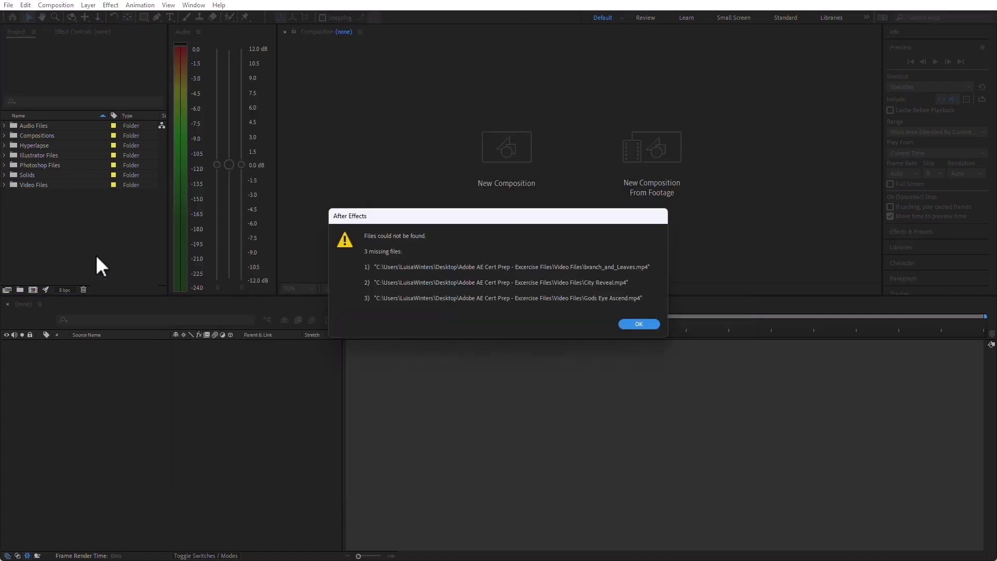
{"action": "left_click", "coordinate": [638, 324]}
{"action": "left_click", "coordinate": [639, 515]}
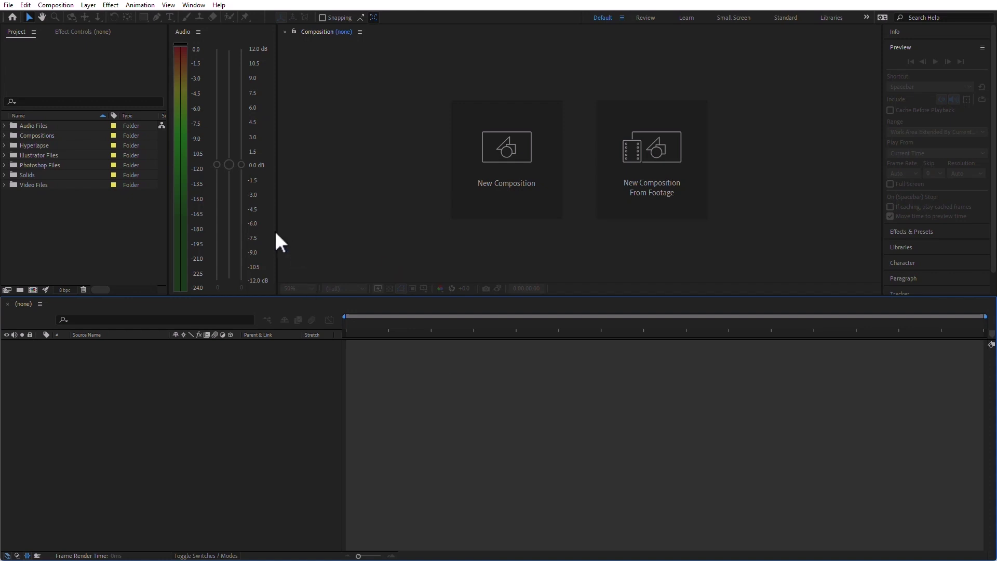
{"action": "left_click", "coordinate": [9, 6]}
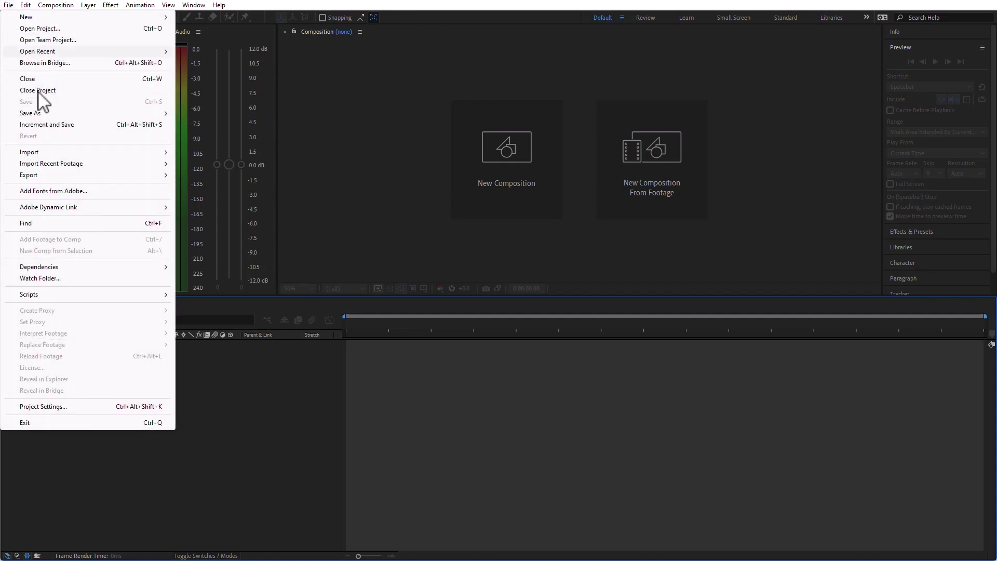
{"action": "mouse_move", "coordinate": [72, 266]}
{"action": "left_click", "coordinate": [258, 344]}
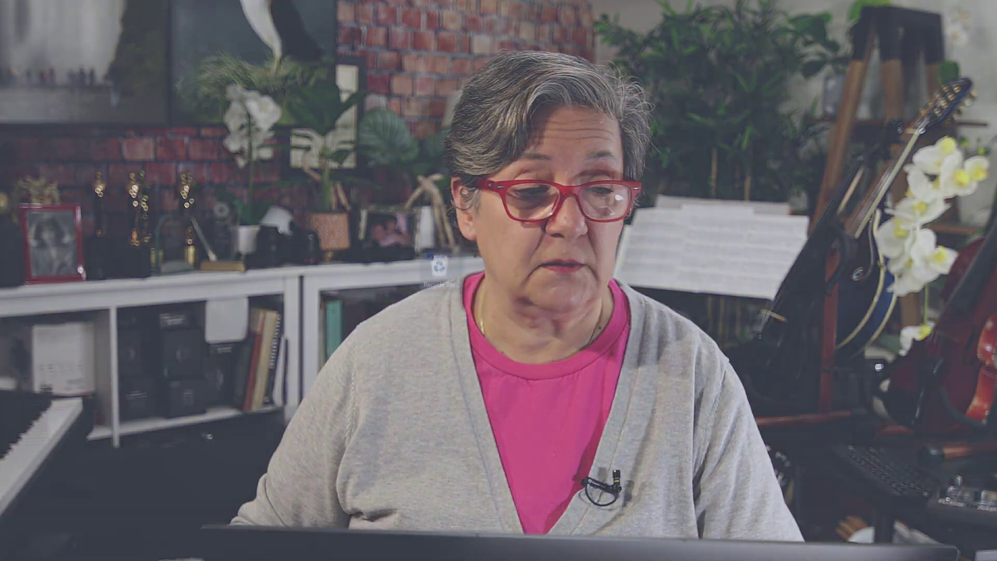
Restore branch_and_Leaves.mp4, City Reveal.mp4 and Gods Eye Ascend.mp4 from the Recycle Bin
{"action": "double_click", "coordinate": [438, 268]}
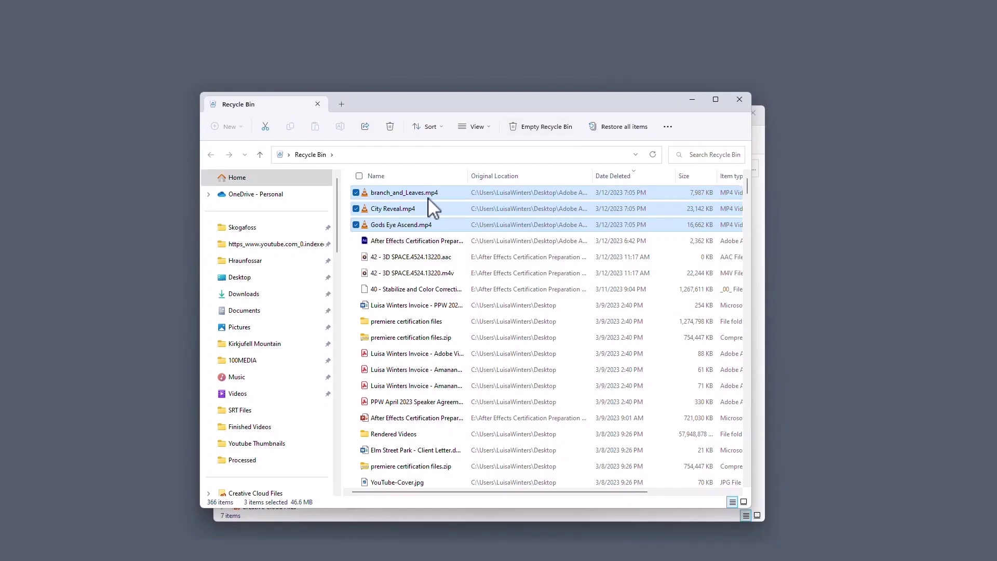
{"action": "right_click", "coordinate": [428, 198]}
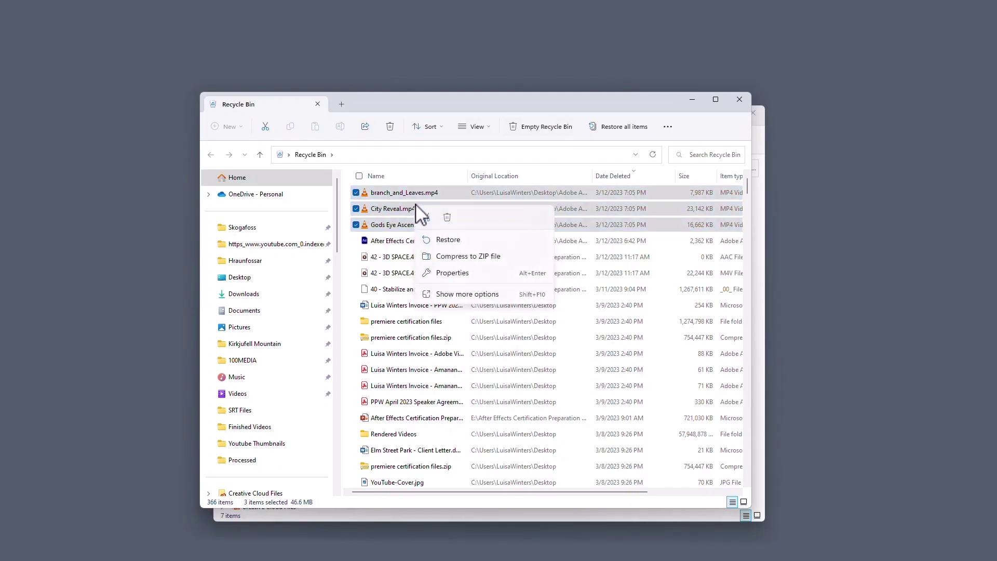
{"action": "left_click", "coordinate": [478, 239]}
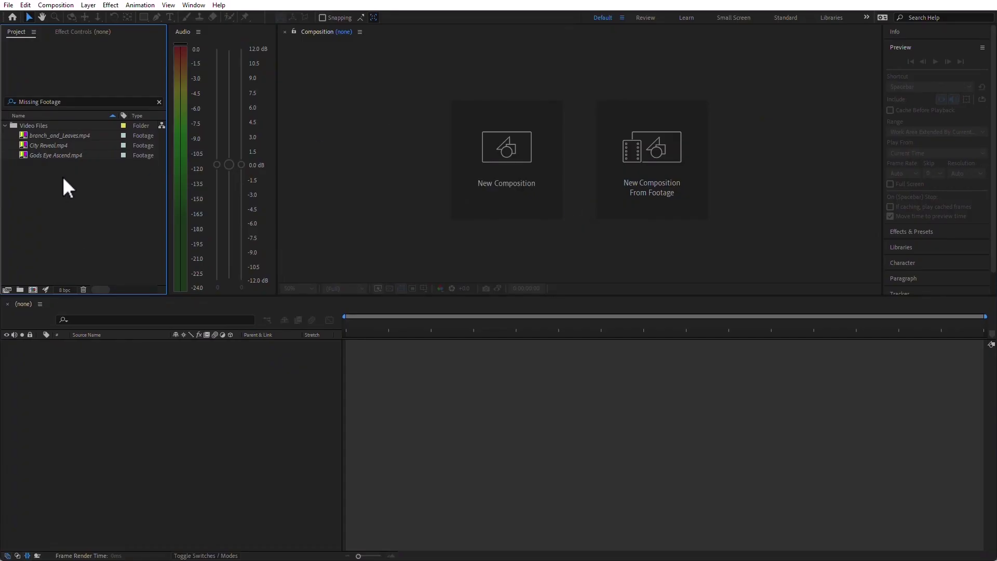
Reload the three missing video clips in the After Effects project and dismiss the resulting notice
{"action": "left_click_drag", "start_coordinate": [64, 179], "coordinate": [36, 133]}
{"action": "right_click", "coordinate": [39, 133]}
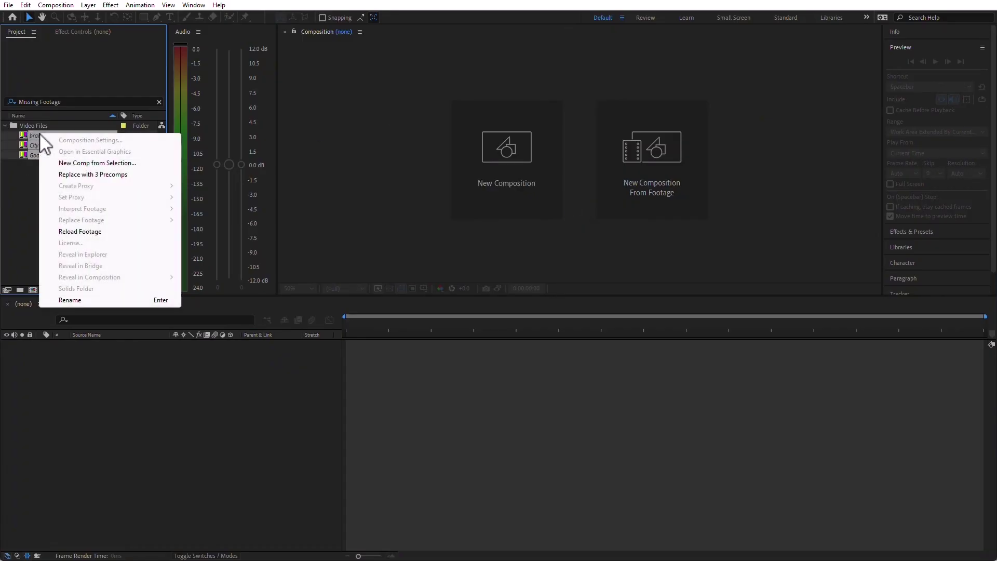
{"action": "left_click", "coordinate": [104, 231]}
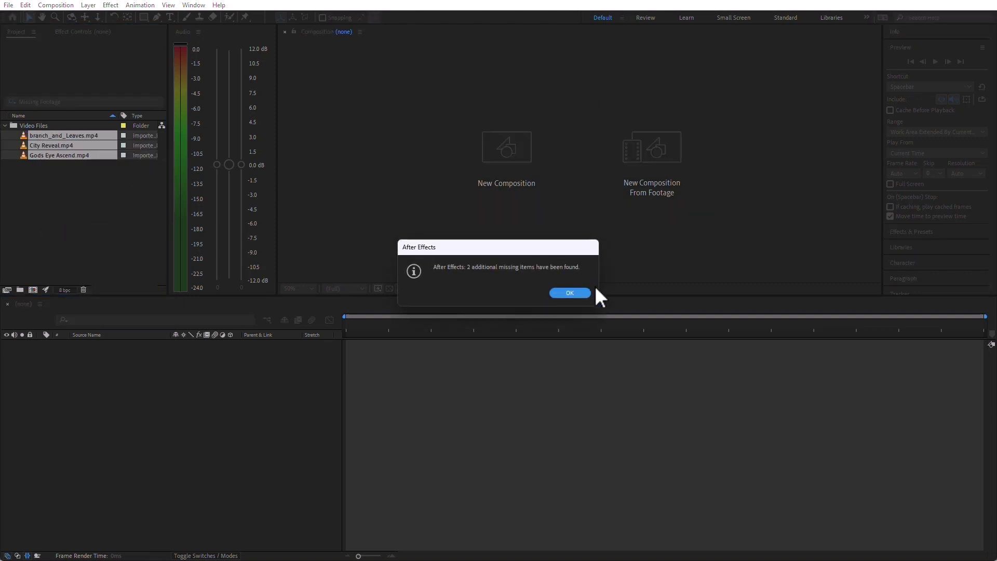
{"action": "left_click", "coordinate": [574, 294]}
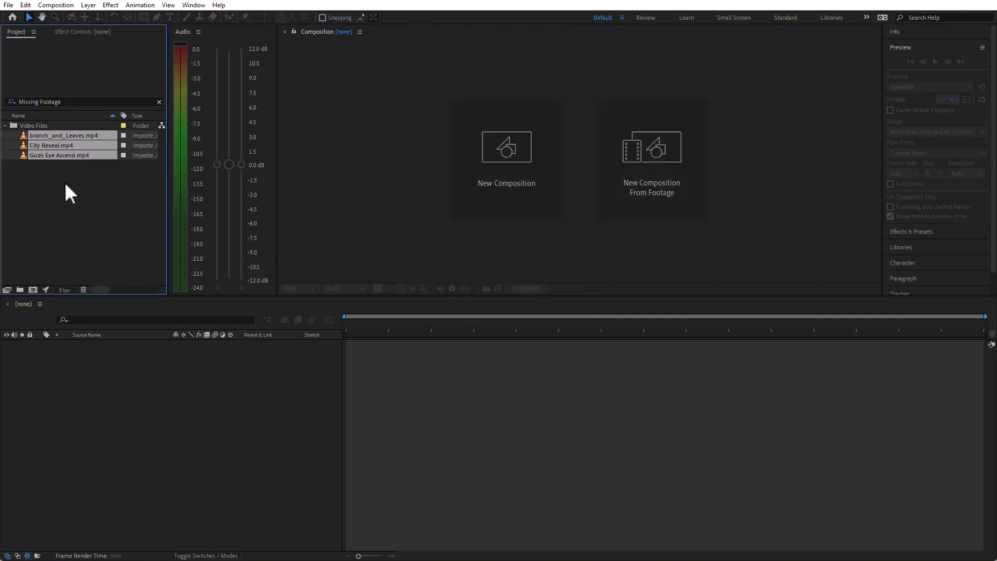
Check the project again for any remaining missing footage
{"action": "left_click", "coordinate": [9, 6]}
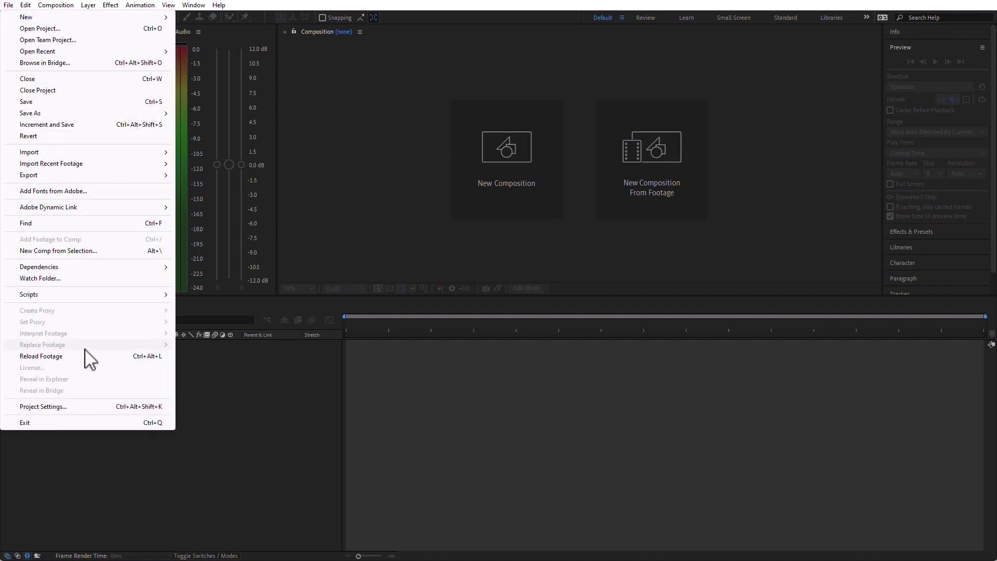
{"action": "mouse_move", "coordinate": [85, 268]}
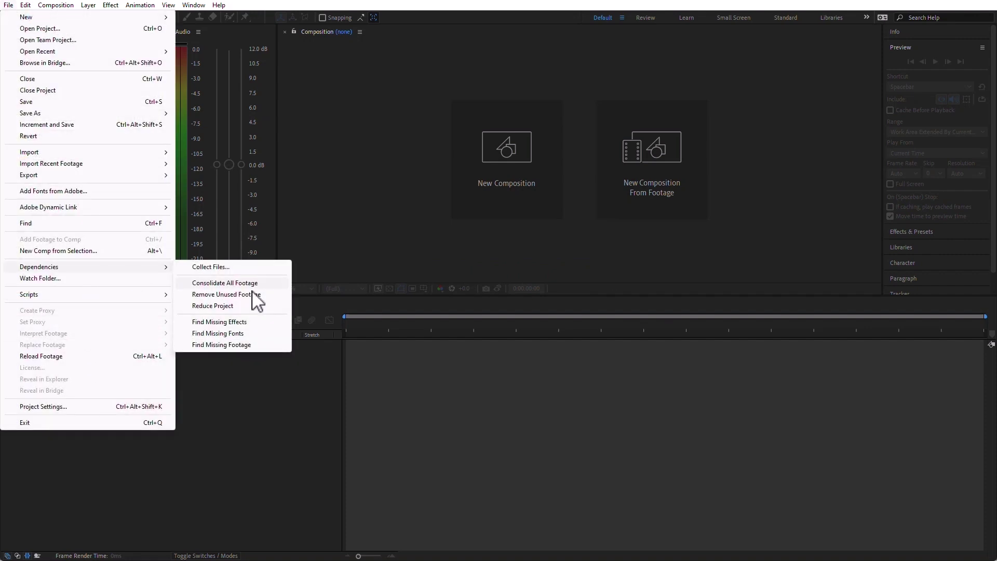
{"action": "left_click", "coordinate": [247, 344]}
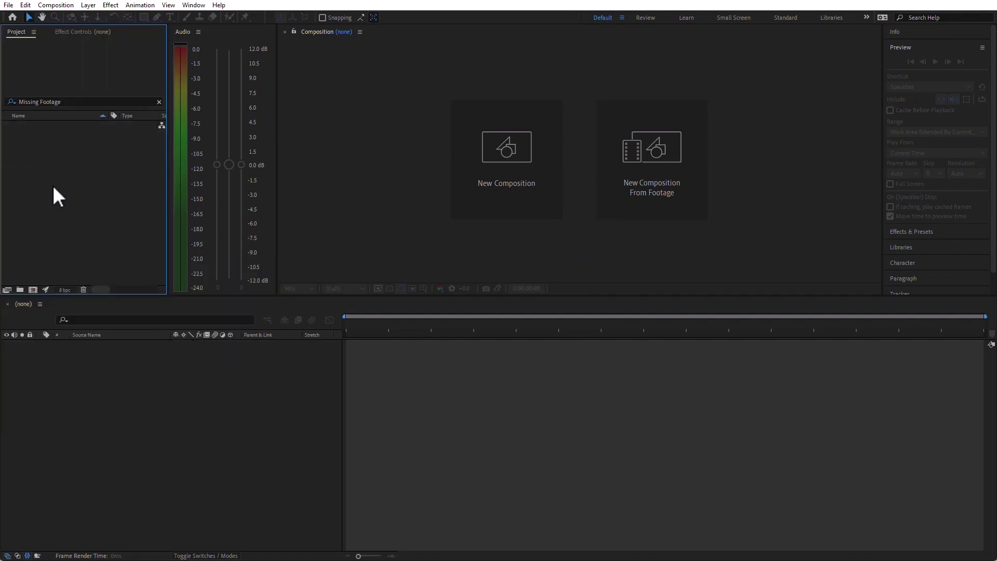